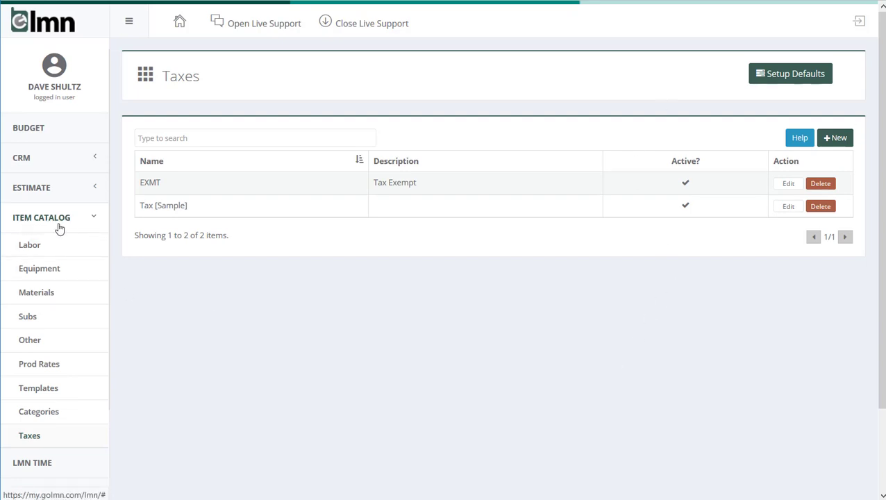
# - Open the item catalog's tax list and review the EXMT tax's name, description and rate
pyautogui.click(40, 443)
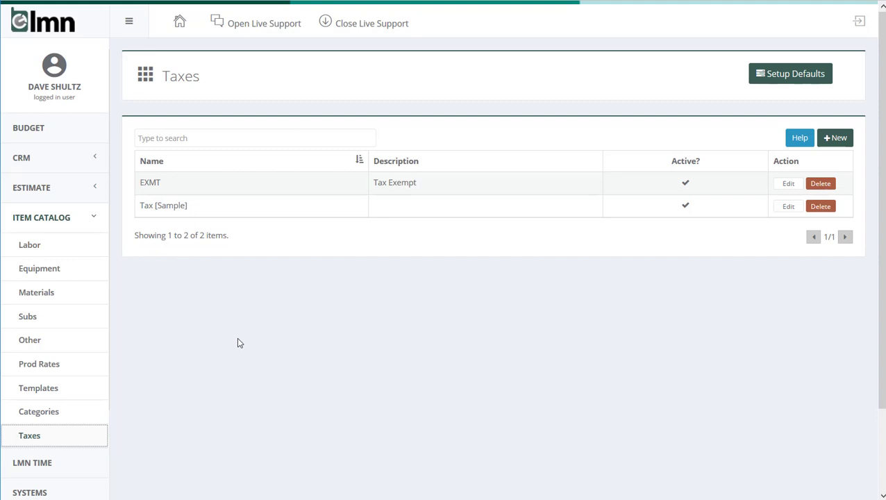
pyautogui.click(176, 193)
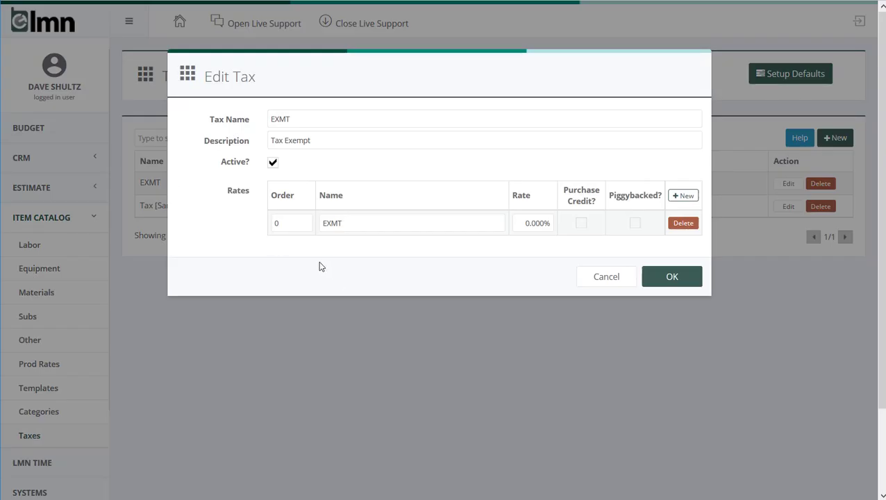
pyautogui.moveTo(299, 119); pyautogui.dragTo(264, 116)
pyautogui.moveTo(329, 145); pyautogui.dragTo(244, 143)
pyautogui.click(212, 198)
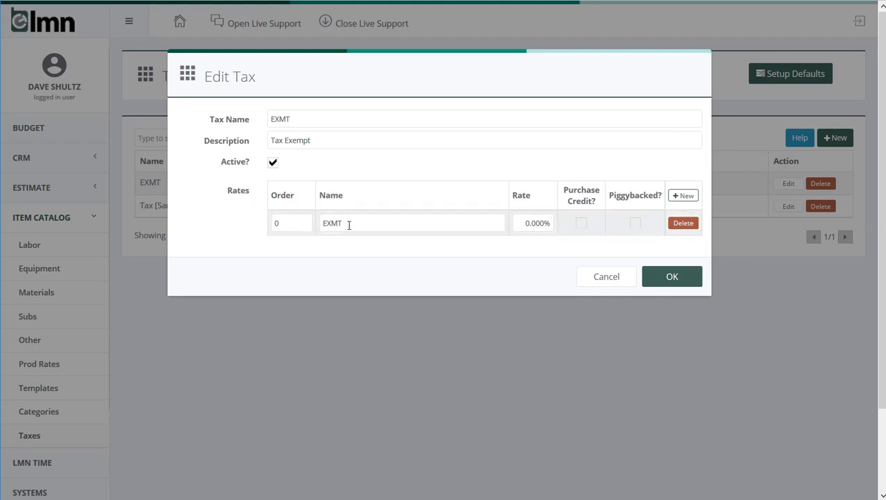
pyautogui.moveTo(348, 223); pyautogui.dragTo(321, 223)
pyautogui.moveTo(522, 222); pyautogui.dragTo(553, 221)
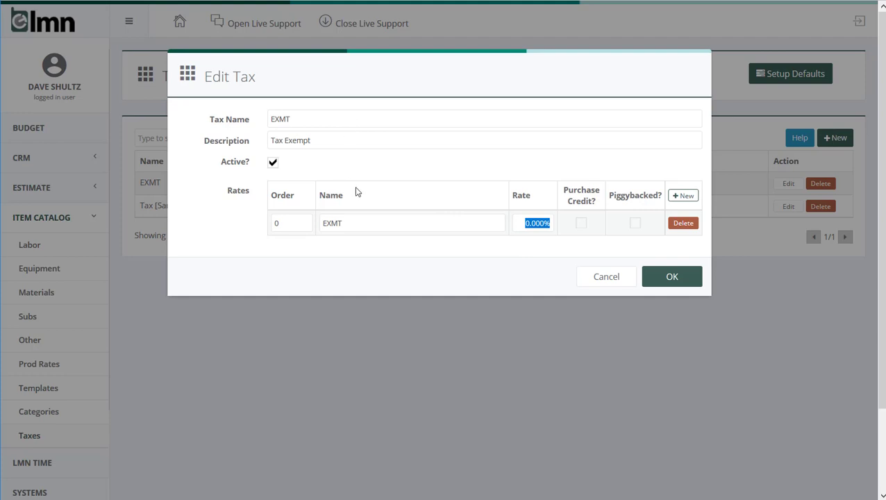
pyautogui.click(666, 279)
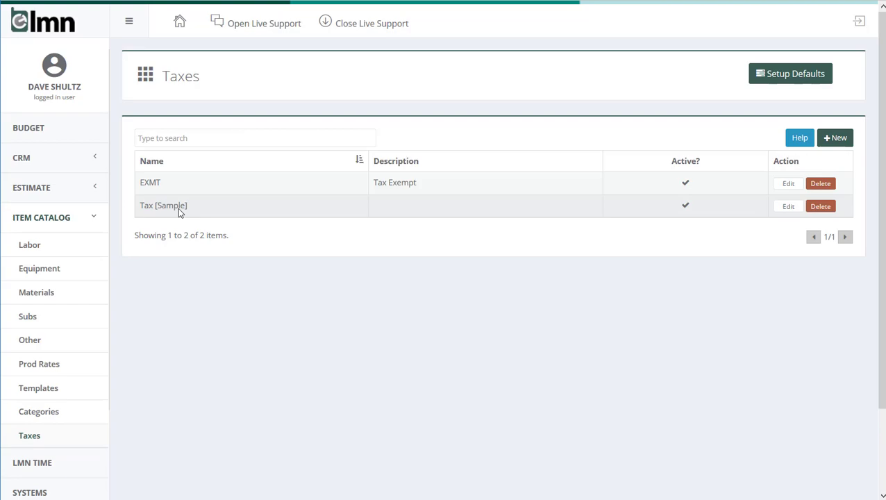
# - Rename the sample tax to DUR and give it the description "Durham County Tax"
pyautogui.doubleClick(178, 208)
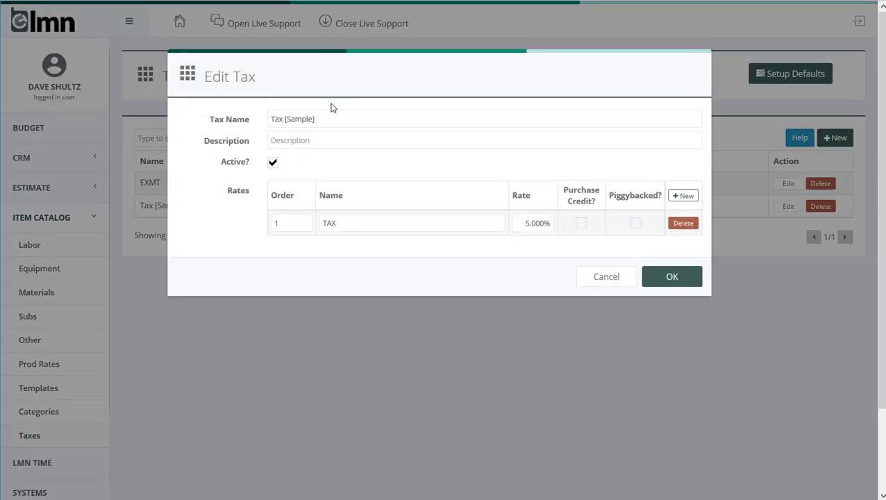
pyautogui.moveTo(333, 117); pyautogui.dragTo(230, 109)
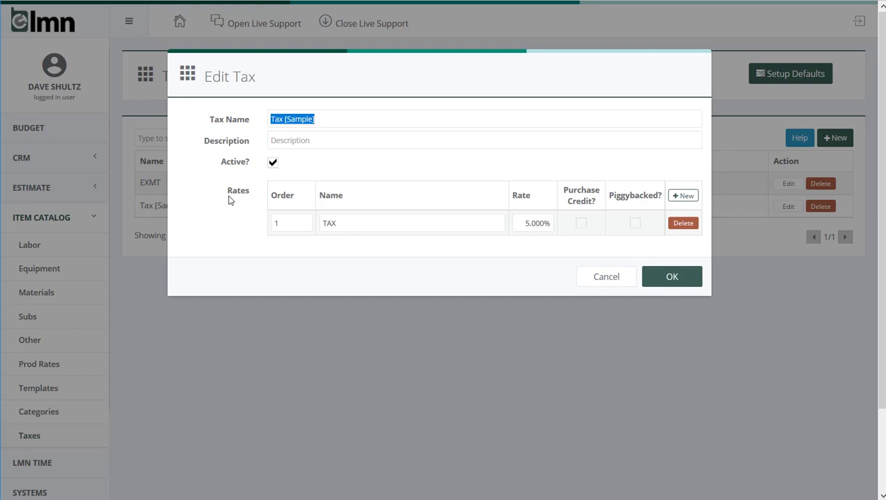
pyautogui.write('HST')
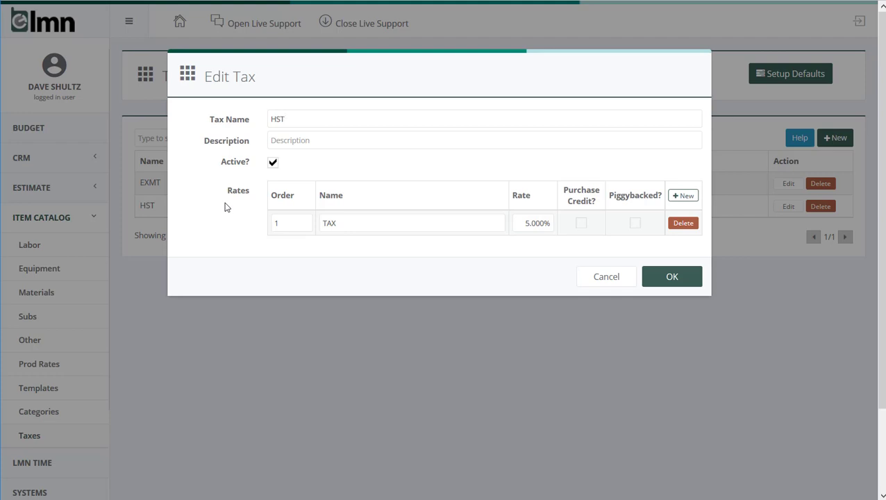
pyautogui.press('BackSpace')
pyautogui.press('BackSpace')
pyautogui.press('BackSpace')
pyautogui.write('D')
pyautogui.write('UR')
pyautogui.write('Durham')
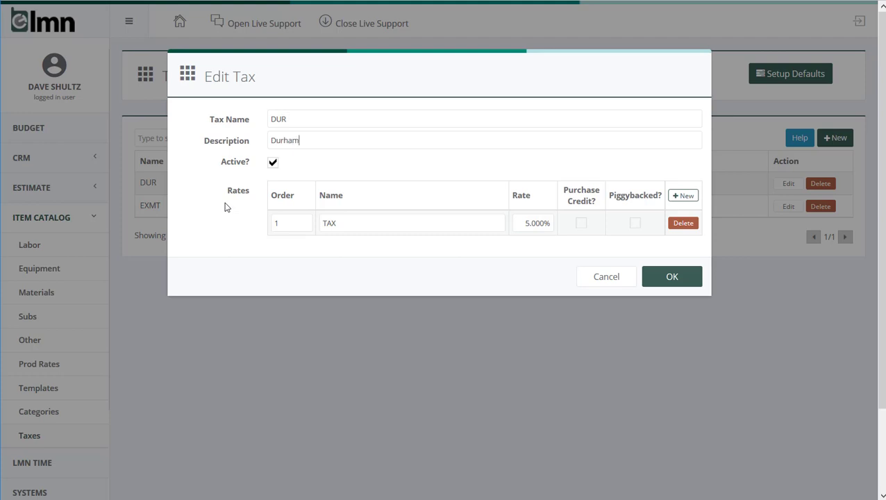
pyautogui.write(' County Tax')
# - Name the tax's rate line DUR, set its rate to 6.25%, and save the tax
pyautogui.doubleClick(352, 225)
pyautogui.write('DUR')
pyautogui.moveTo(524, 222); pyautogui.dragTo(595, 227)
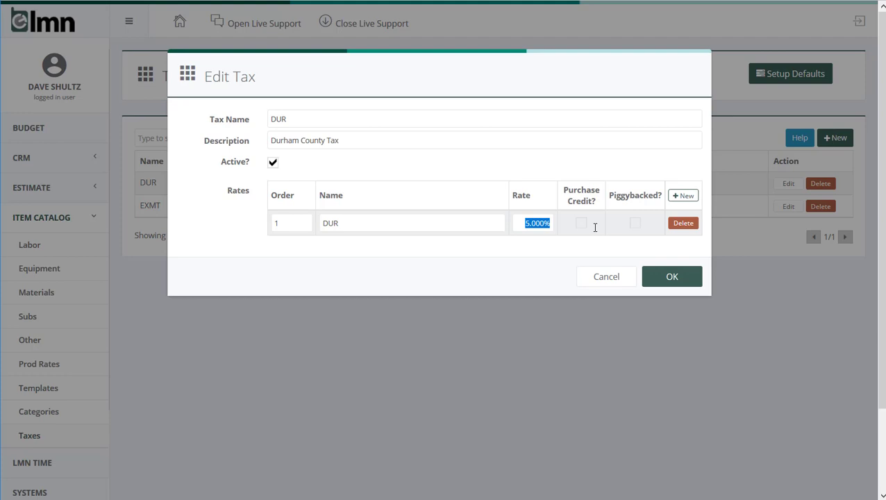
pyautogui.write('6.25')
pyautogui.click(477, 277)
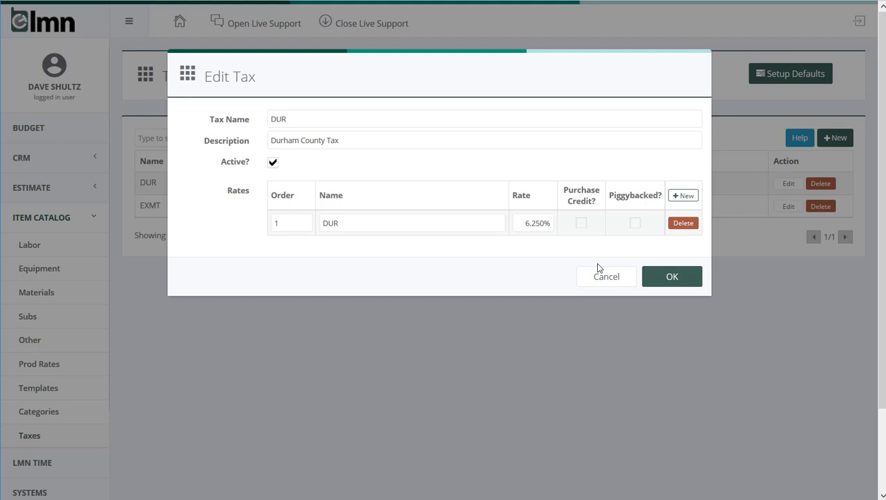
pyautogui.click(672, 278)
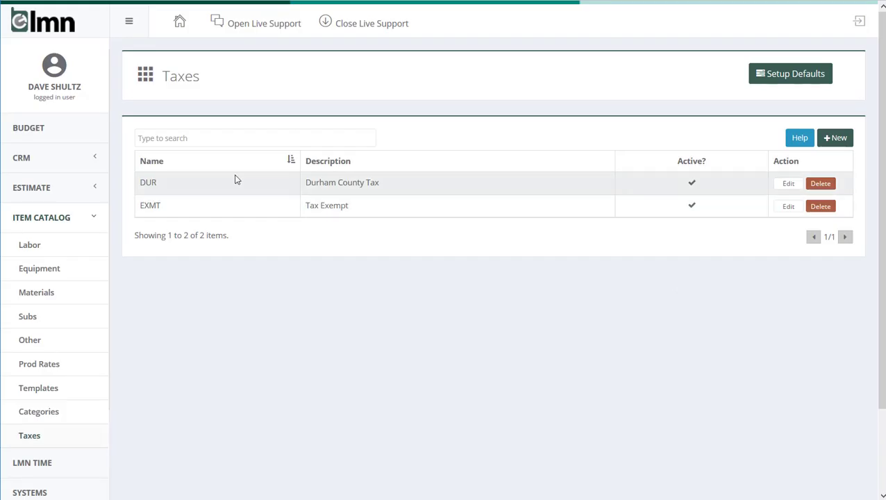
# - Add a new tax named WEL with the description "Wellington County"
pyautogui.click(836, 138)
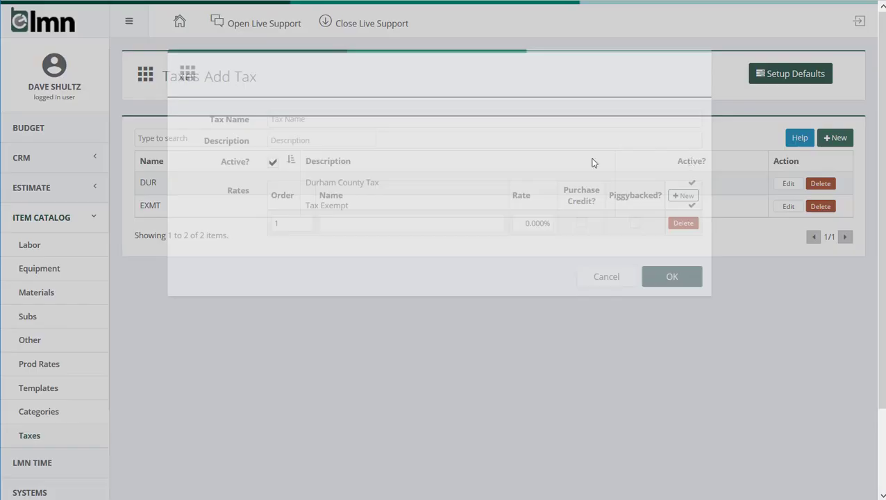
pyautogui.click(382, 123)
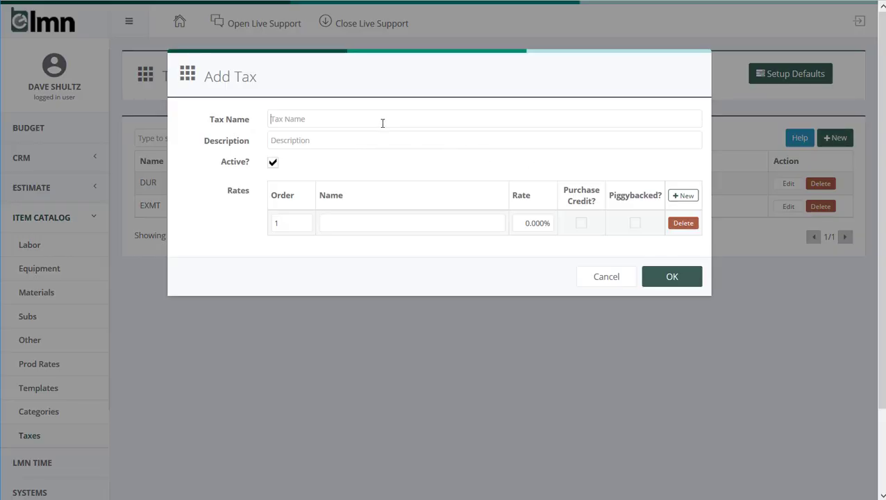
pyautogui.write('WEL')
pyautogui.press('Tab')
pyautogui.write('Well')
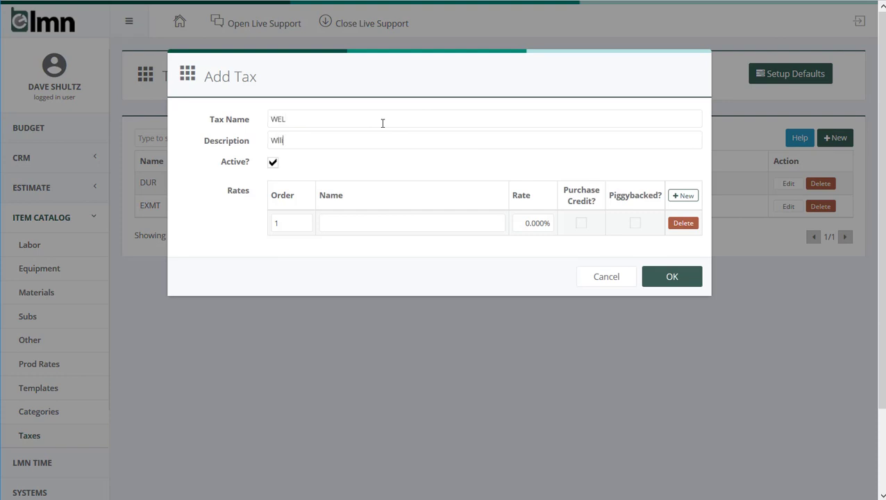
pyautogui.write('ington County')
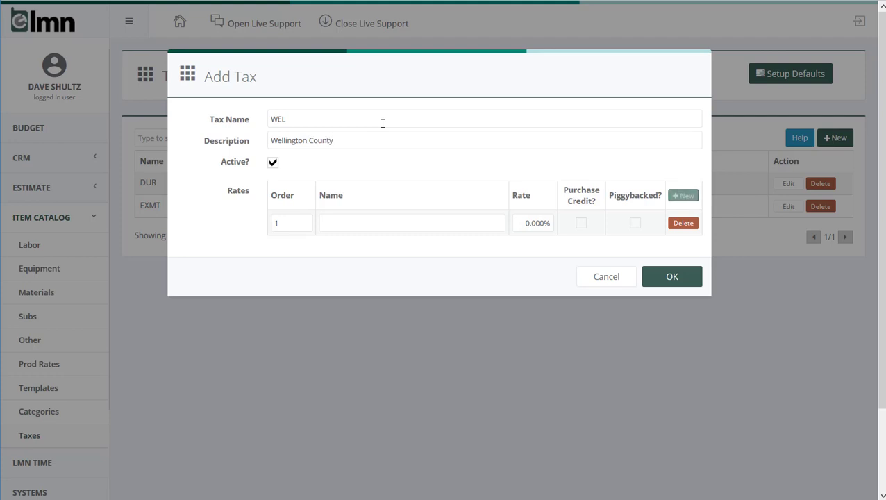
# - Name the new tax's rate line WEL, set its rate to 7.15%, and save the tax
pyautogui.click(372, 224)
pyautogui.write('WEL')
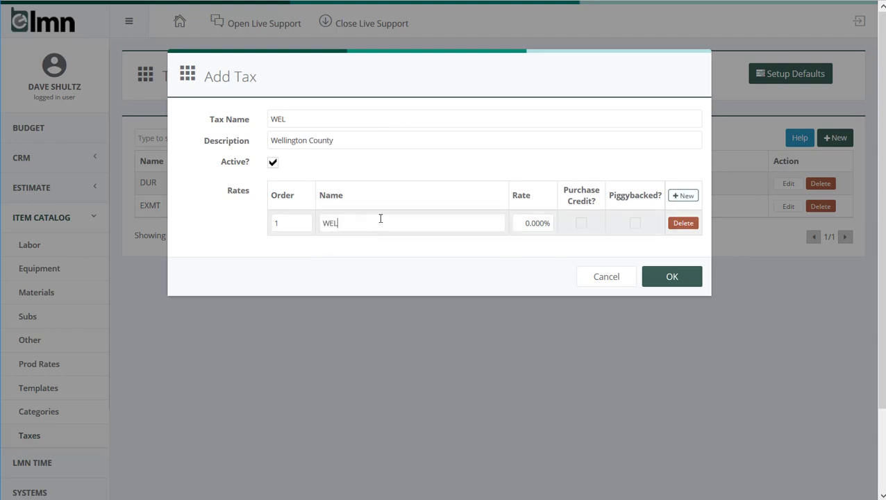
pyautogui.press('Tab')
pyautogui.write('7.15')
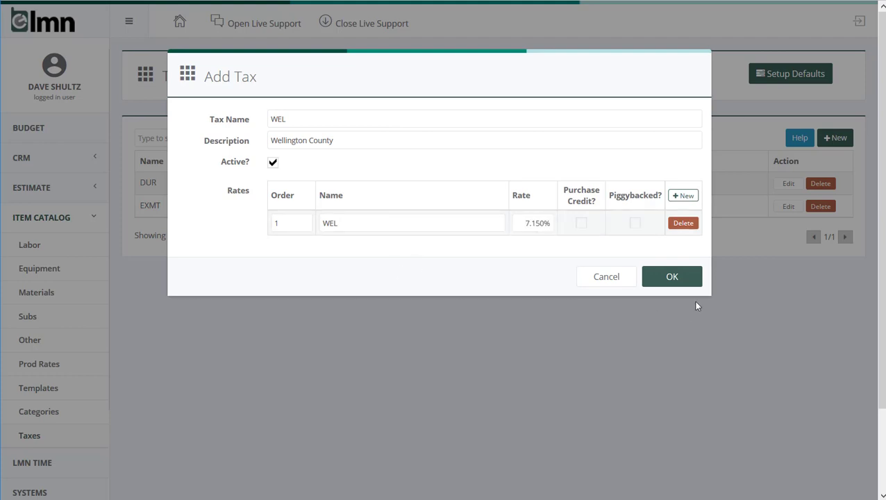
pyautogui.click(672, 277)
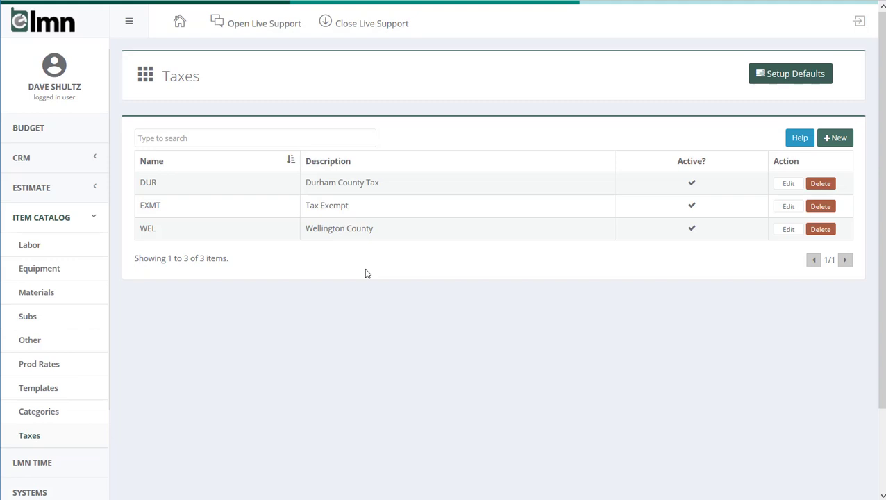
# - Open the Durham County tax and try toggling the purchase credit option on its rate
pyautogui.click(386, 184)
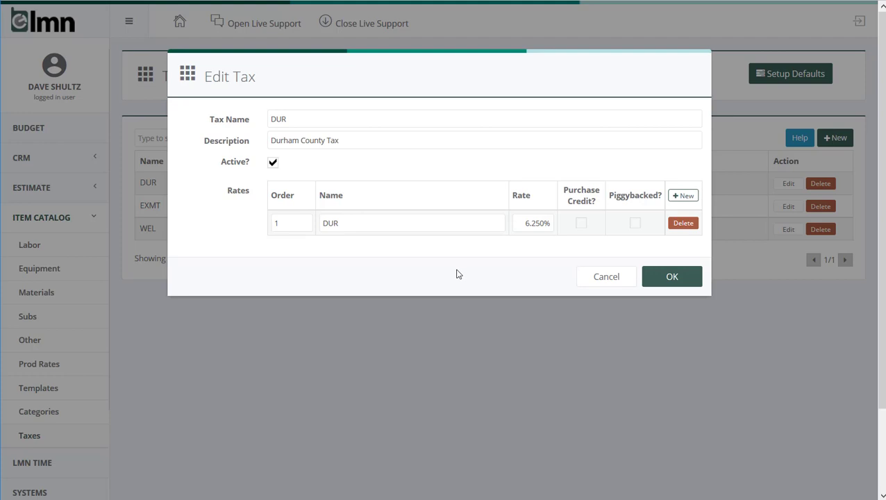
pyautogui.click(581, 223)
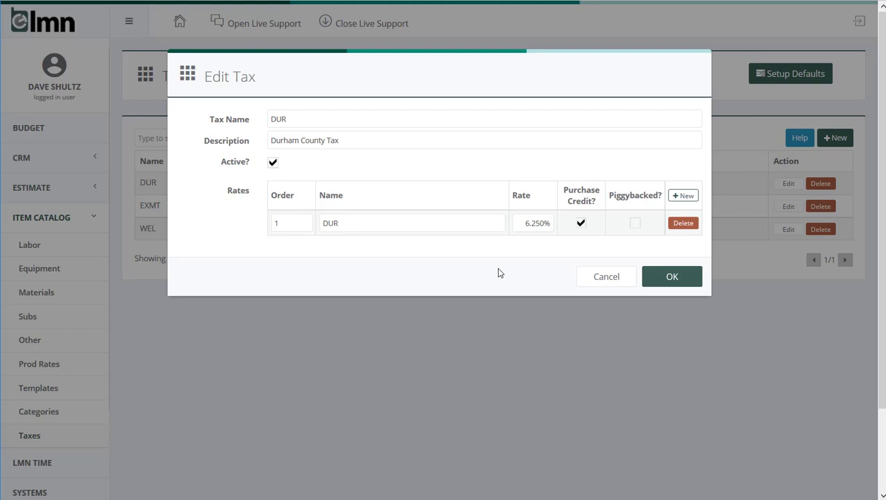
pyautogui.click(582, 223)
pyautogui.click(581, 223)
pyautogui.click(581, 223)
# - Add a second rate line named FED to the Durham County tax and rename the existing DUR line to STA
pyautogui.click(691, 196)
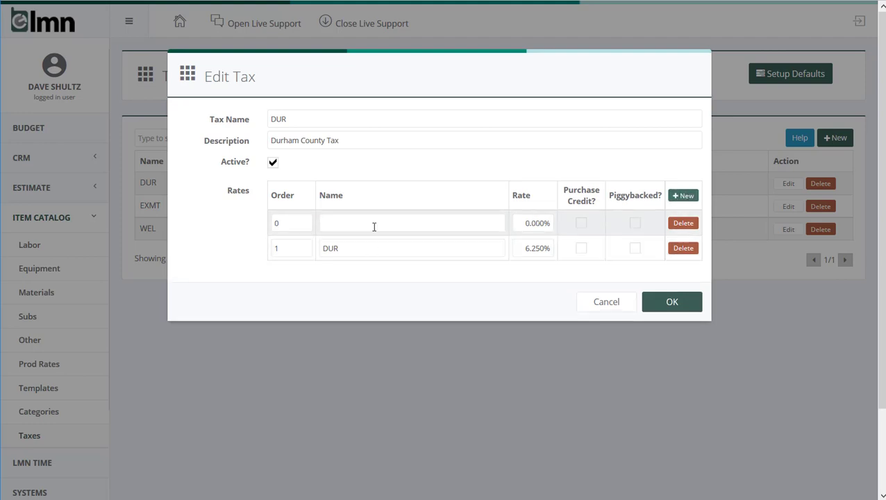
pyautogui.write('FED')
pyautogui.moveTo(406, 248); pyautogui.dragTo(321, 242)
pyautogui.write('STAT')
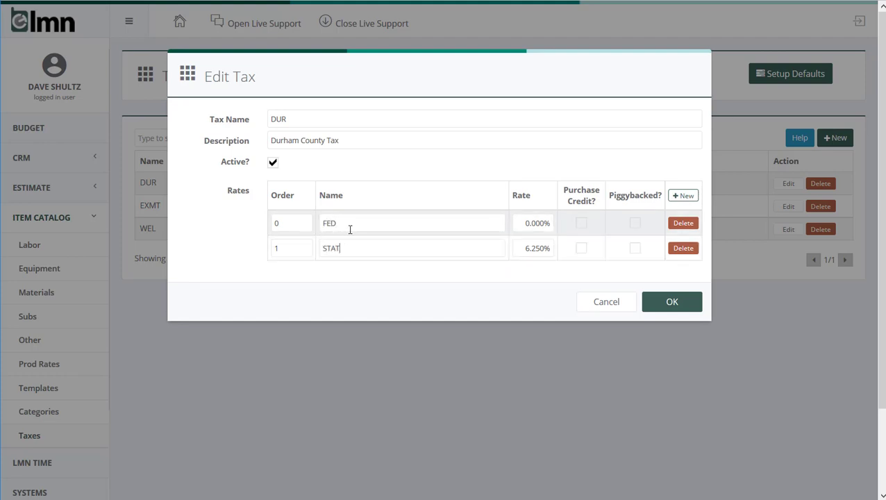
pyautogui.press('BackSpace')
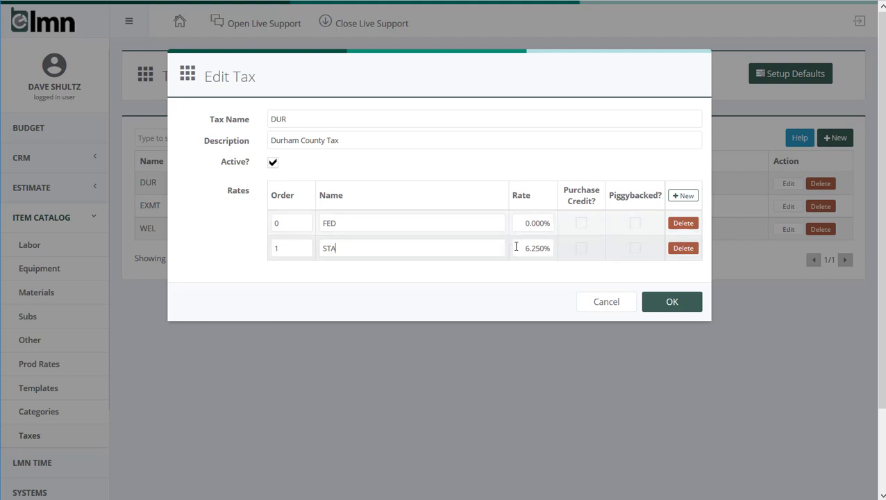
# - Set the STA rate to 5% and the FED rate to 8%
pyautogui.press('Tab')
pyautogui.write('5')
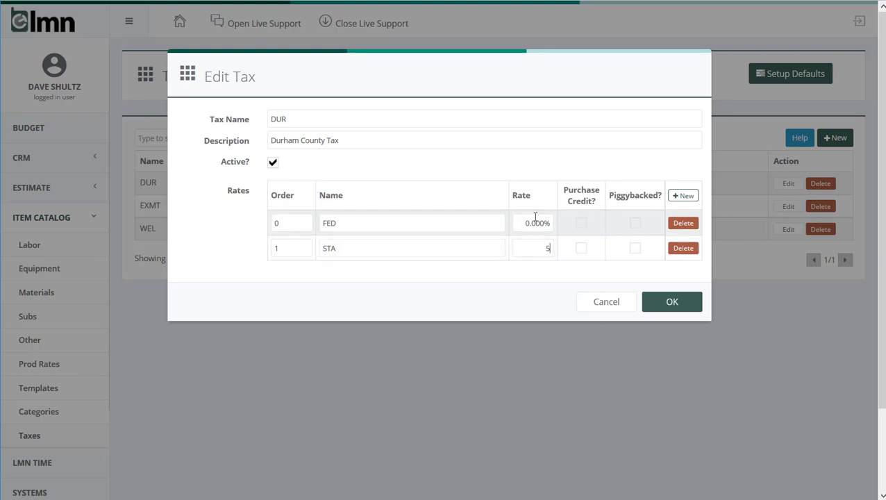
pyautogui.click(523, 225)
pyautogui.write('8')
pyautogui.click(528, 308)
# - Try the piggybacked option on the STA rate, turn it off again, and discard the edits to the tax
pyautogui.click(634, 247)
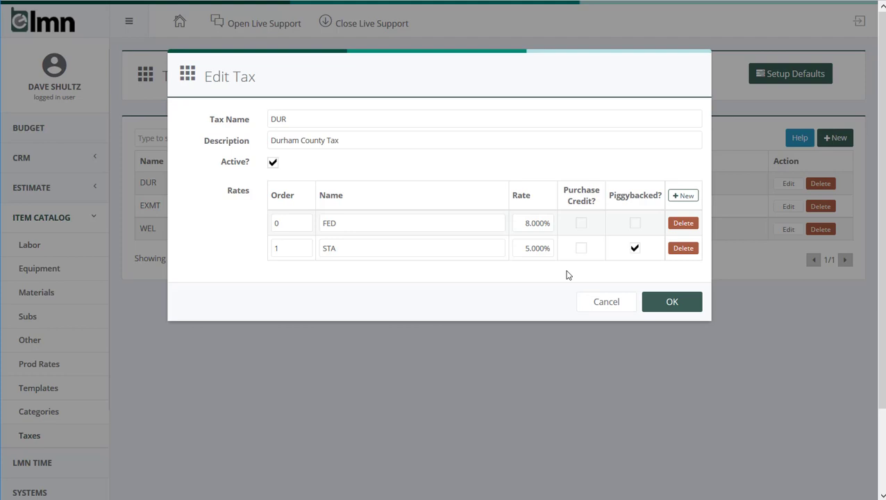
pyautogui.click(636, 251)
pyautogui.click(606, 303)
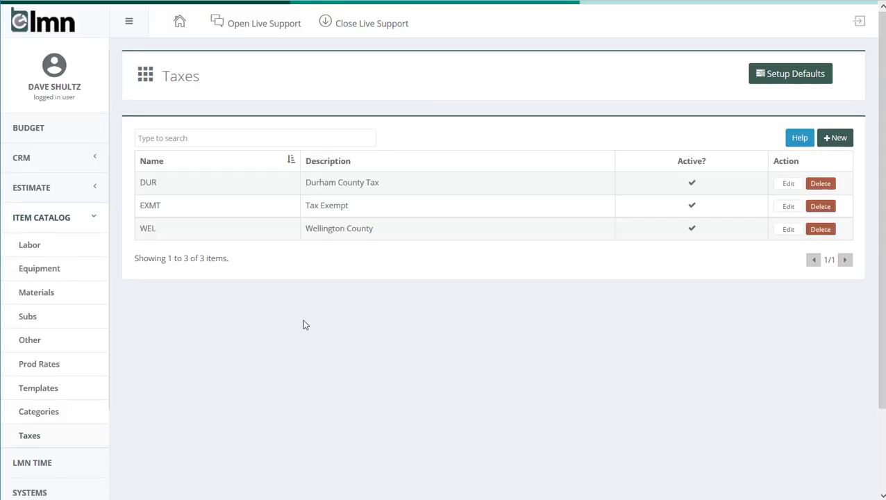
# - Open the Wellington County tax, review its rate line, and close it
pyautogui.click(390, 226)
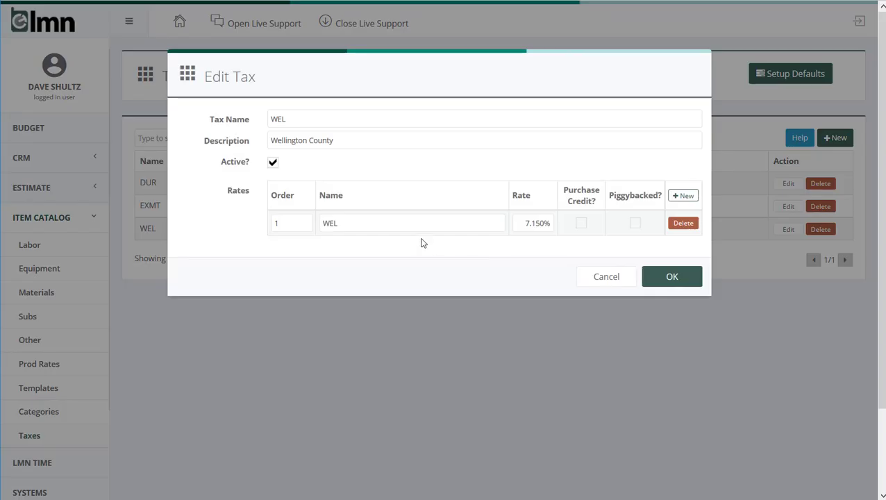
pyautogui.doubleClick(346, 224)
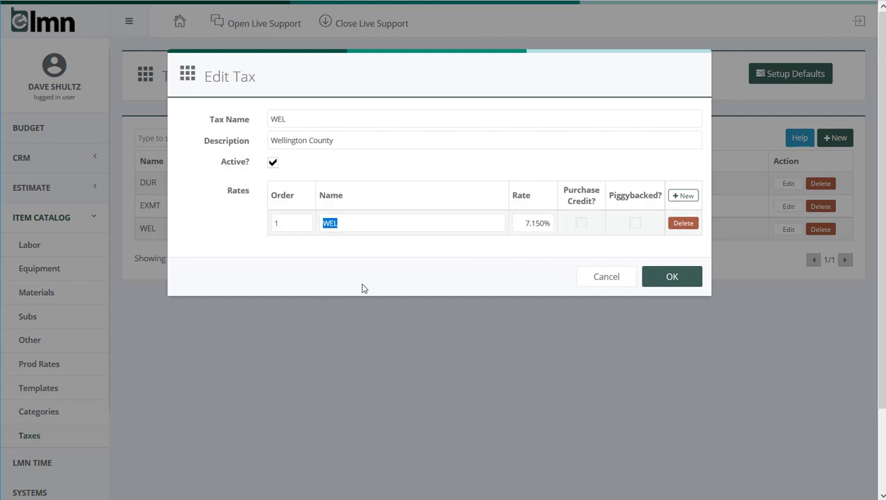
pyautogui.click(569, 216)
pyautogui.click(652, 276)
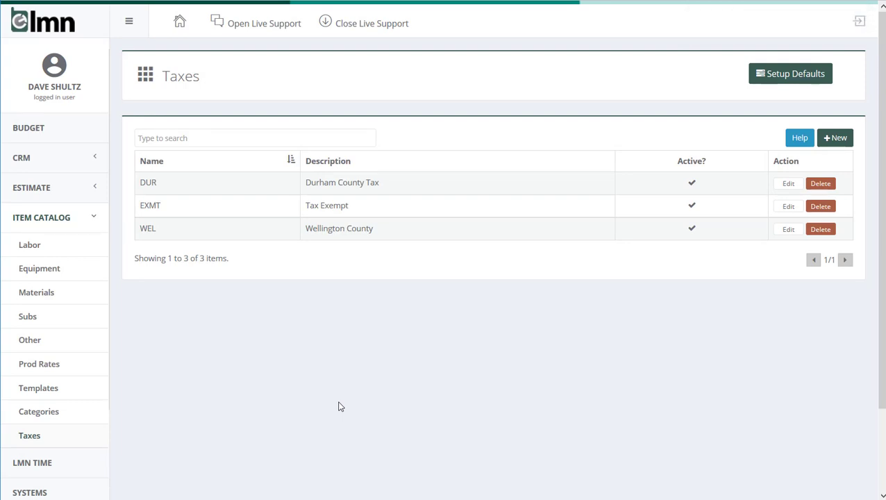
# - Start the tax defaults setup, try DUR as the Hardscapes default purchasing tax, and set it back to EXMT
pyautogui.click(785, 76)
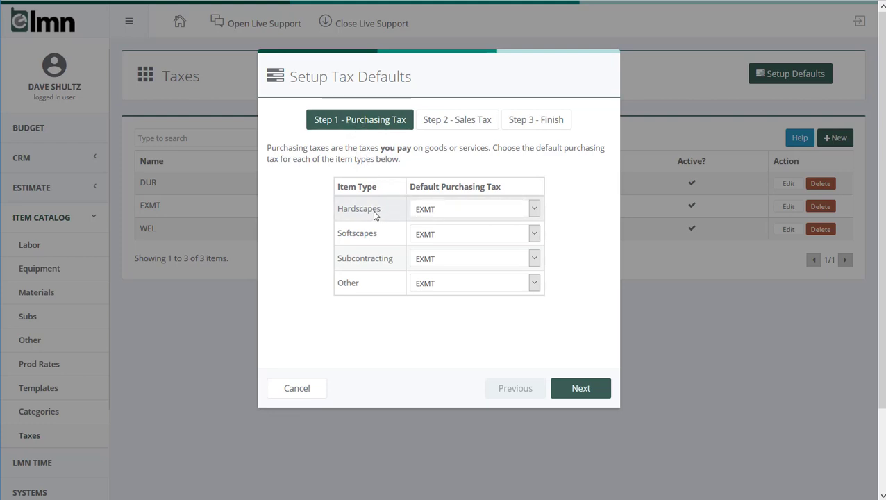
pyautogui.click(448, 210)
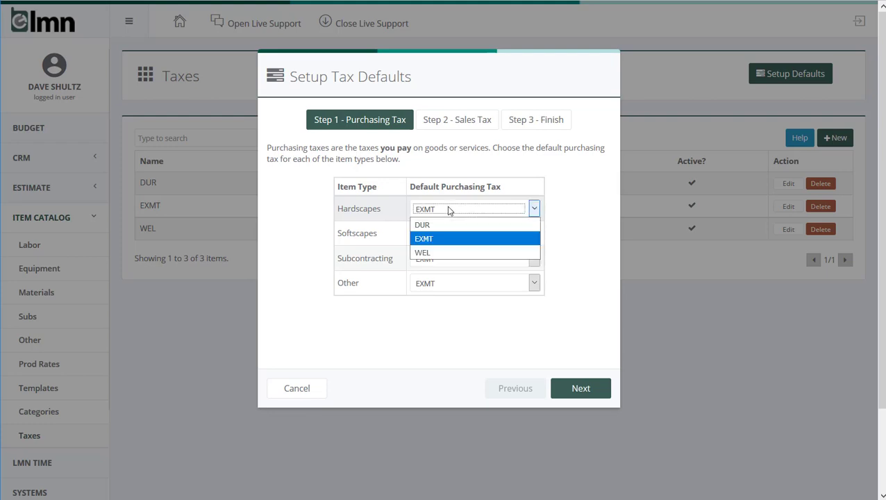
pyautogui.click(451, 224)
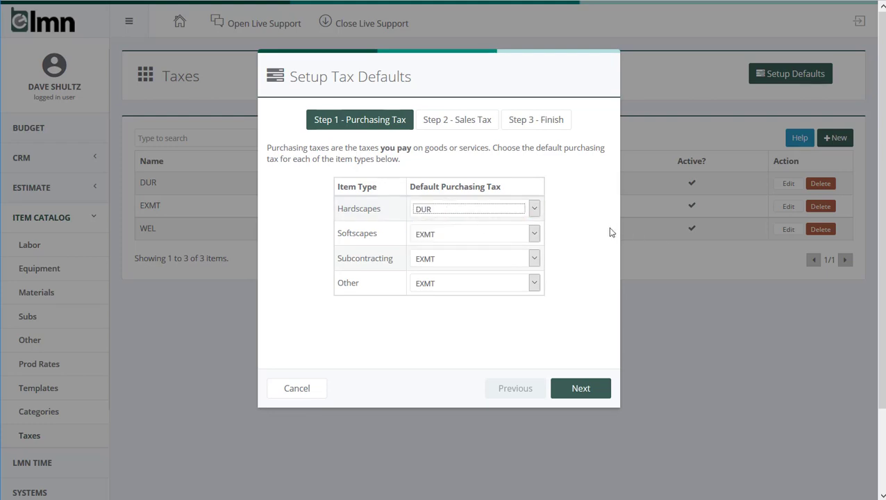
pyautogui.click(463, 209)
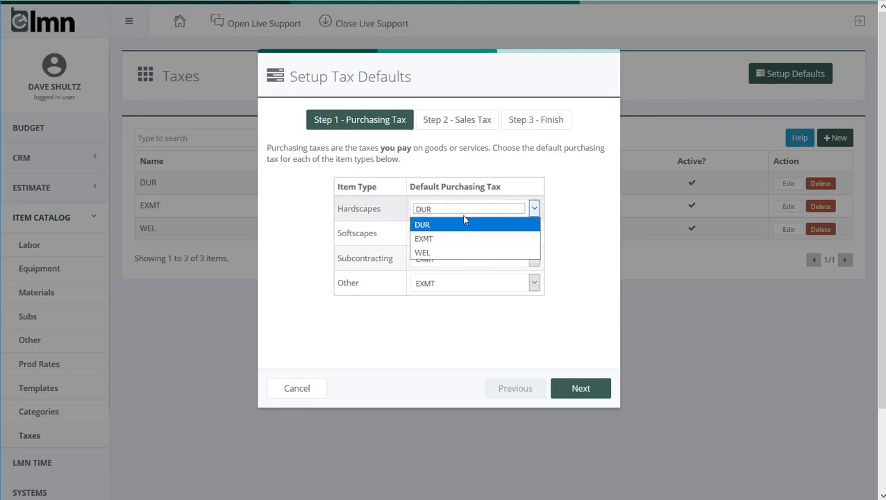
pyautogui.click(457, 238)
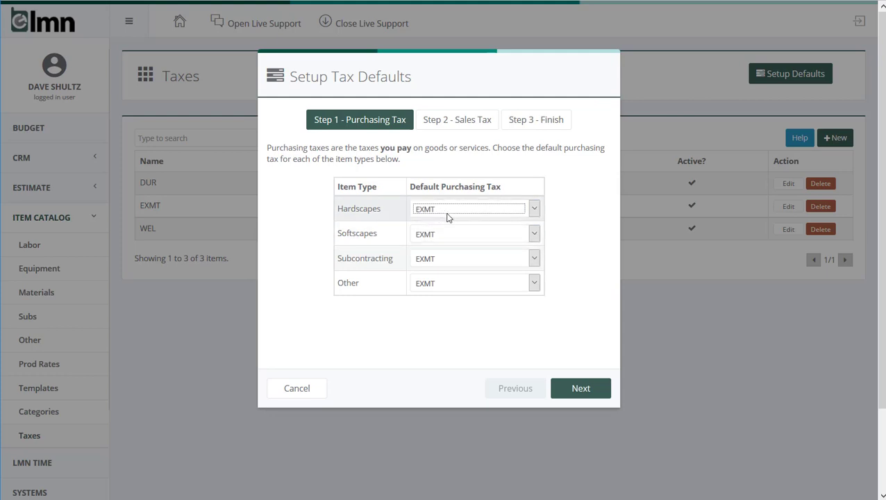
# - Choose EXMT as the default purchasing tax for Softscapes, Subcontracting and Other
pyautogui.click(459, 237)
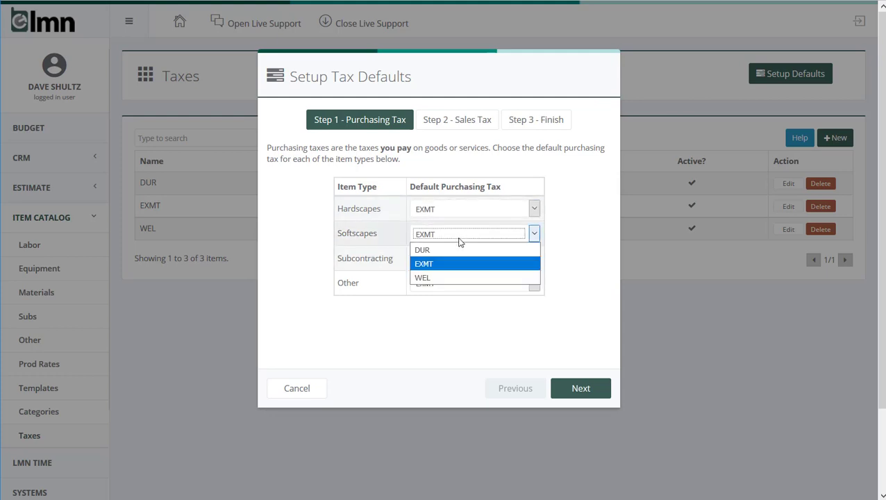
pyautogui.click(457, 263)
pyautogui.click(465, 259)
pyautogui.click(466, 289)
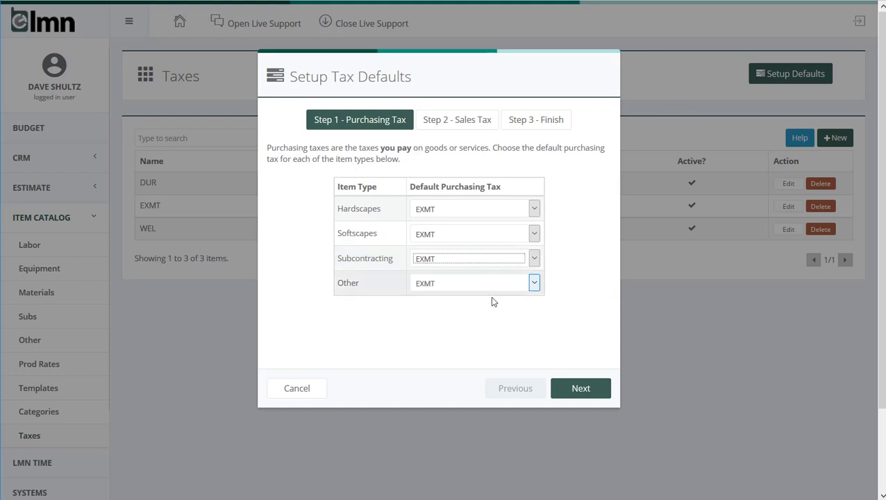
pyautogui.click(459, 287)
pyautogui.click(455, 311)
pyautogui.click(557, 305)
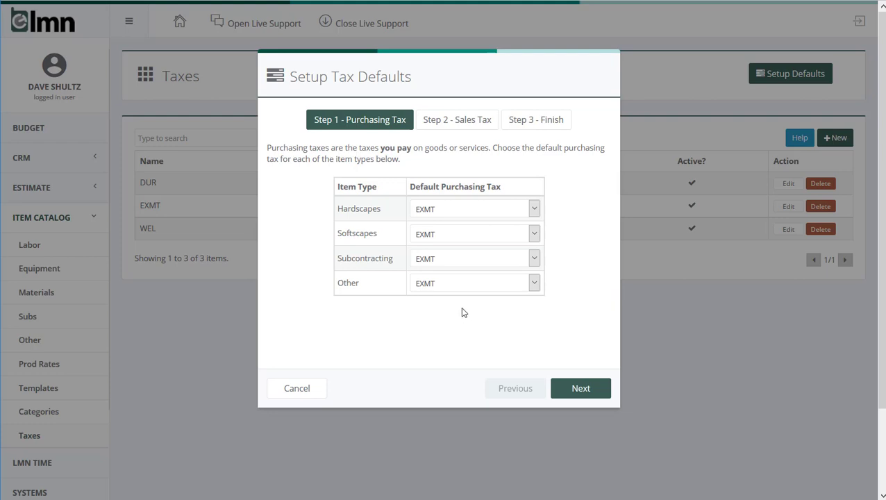
pyautogui.click(430, 262)
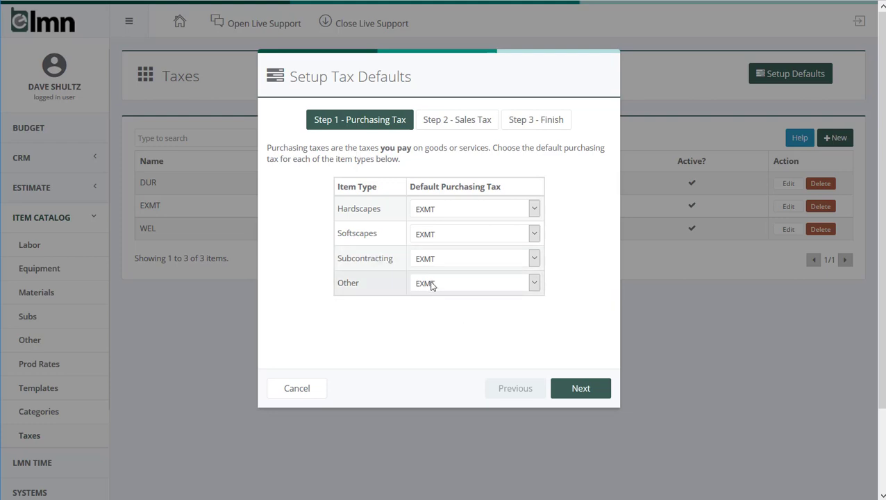
# - Set the default purchasing tax for Hardscapes and Softscapes to DUR and proceed to the sales tax defaults
pyautogui.click(452, 212)
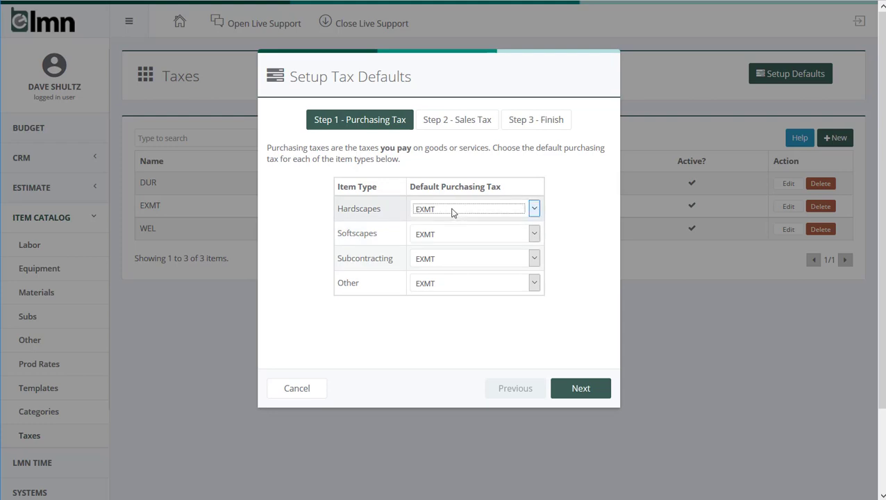
pyautogui.click(452, 225)
pyautogui.click(446, 238)
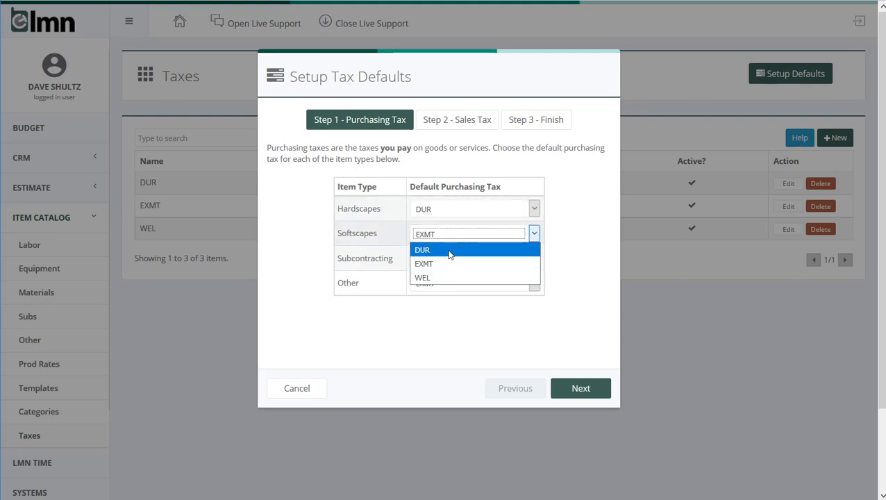
pyautogui.click(448, 250)
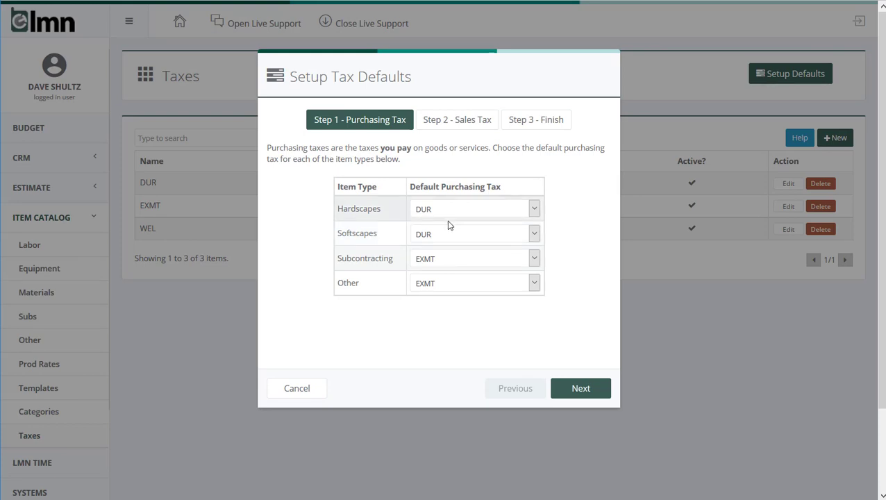
pyautogui.click(582, 390)
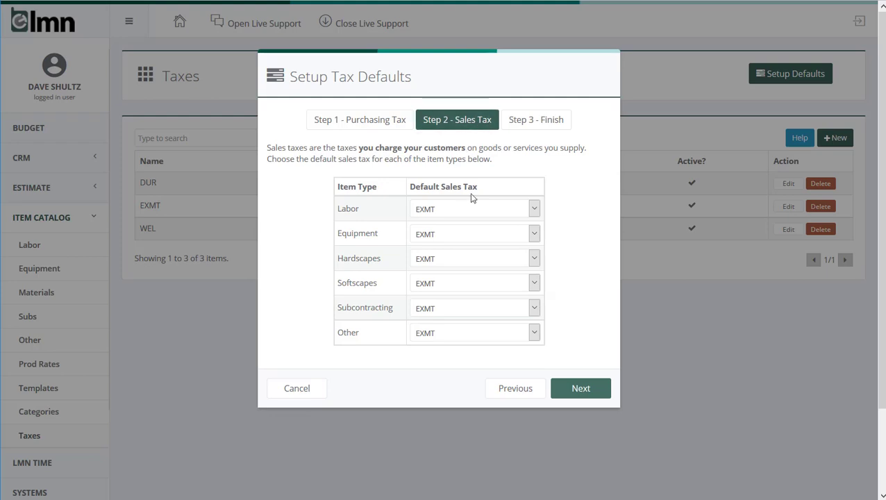
# - Try DUR as the default sales tax for Labor and set it back to EXMT
pyautogui.click(451, 212)
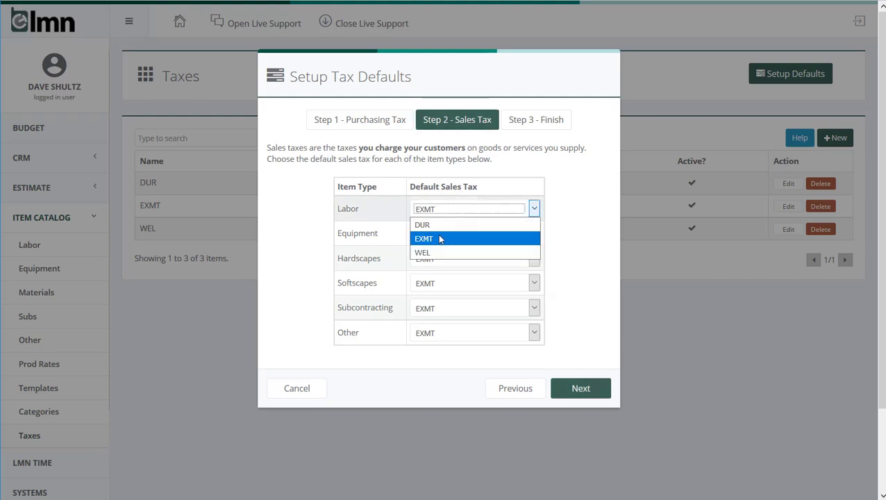
pyautogui.click(443, 226)
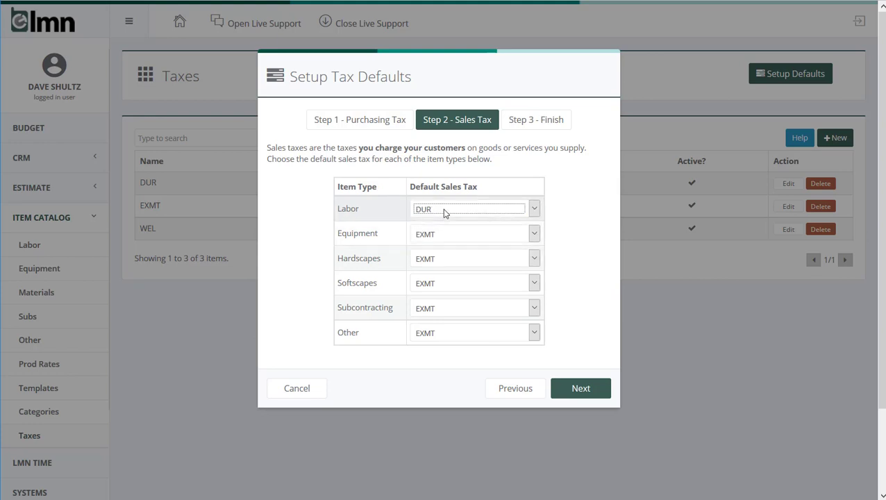
pyautogui.click(444, 210)
pyautogui.click(438, 233)
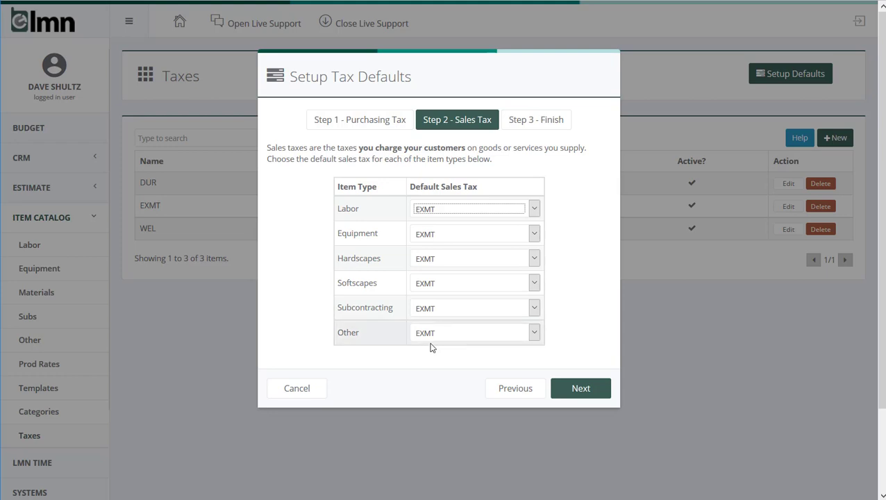
# - Set the default sales tax for Hardscapes and Softscapes to DUR
pyautogui.click(459, 259)
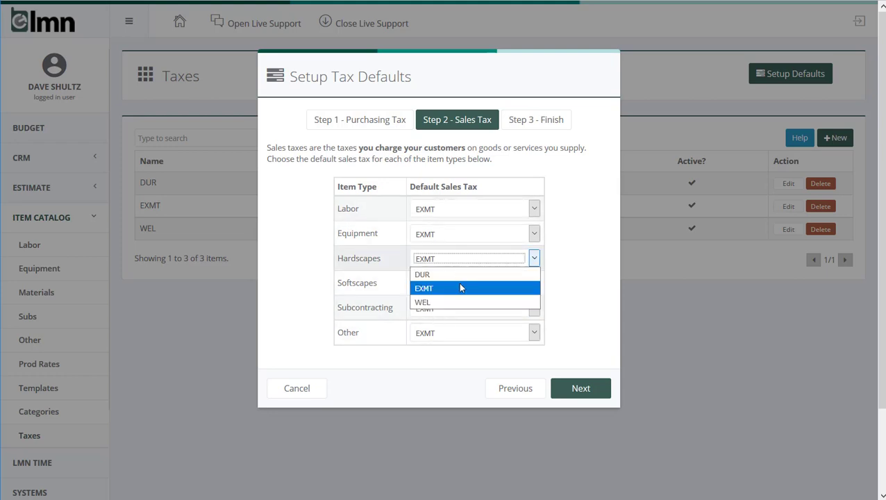
pyautogui.click(457, 277)
pyautogui.click(458, 282)
pyautogui.click(464, 302)
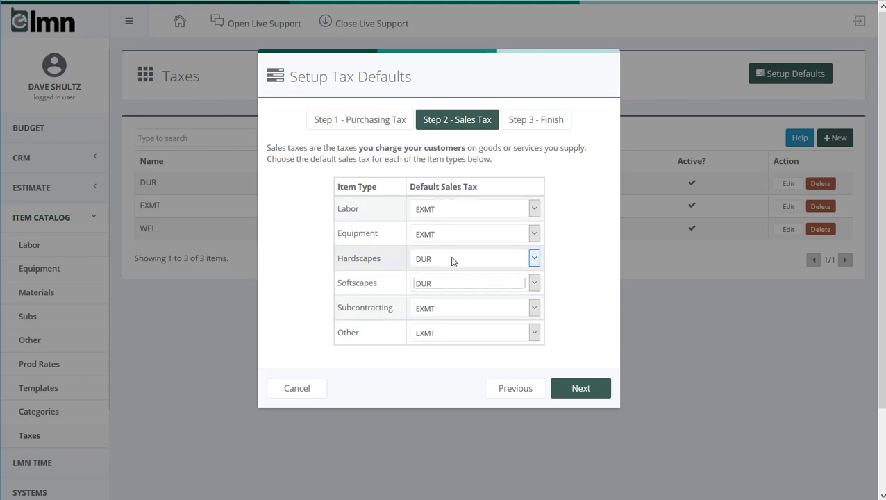
# - Choose to update the existing catalog items to use these defaults and finish the tax defaults setup
pyautogui.click(605, 390)
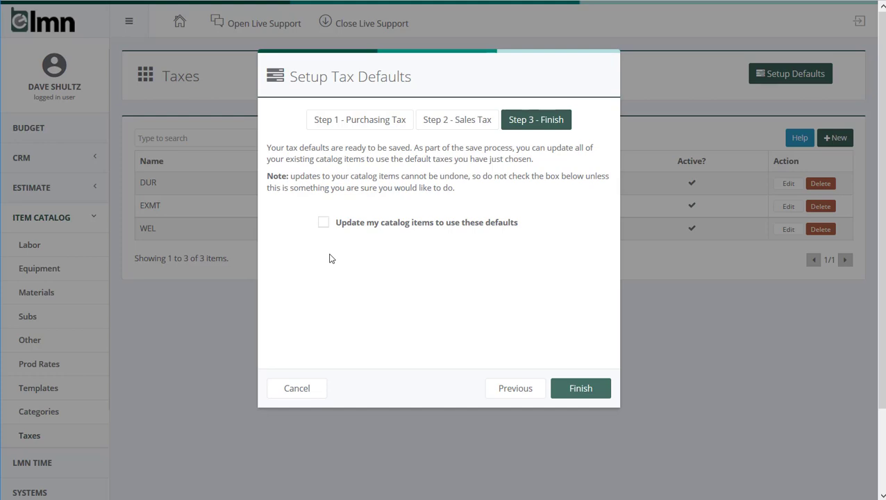
pyautogui.click(324, 223)
pyautogui.click(588, 390)
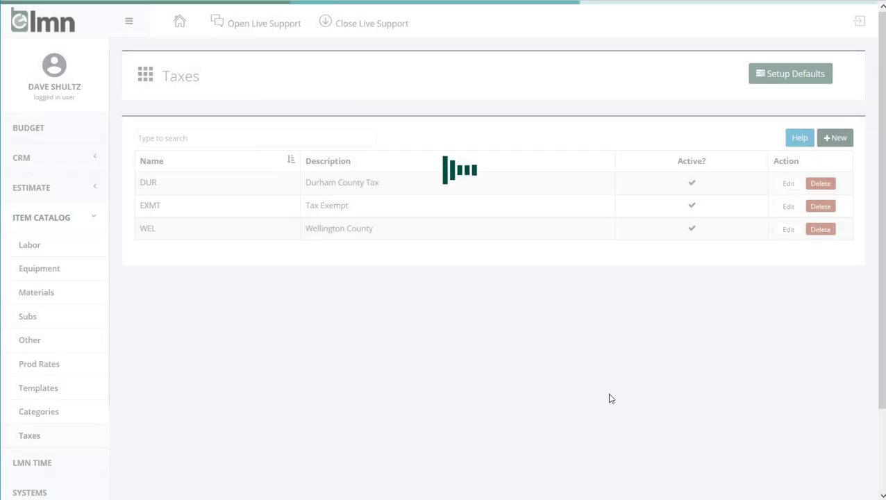